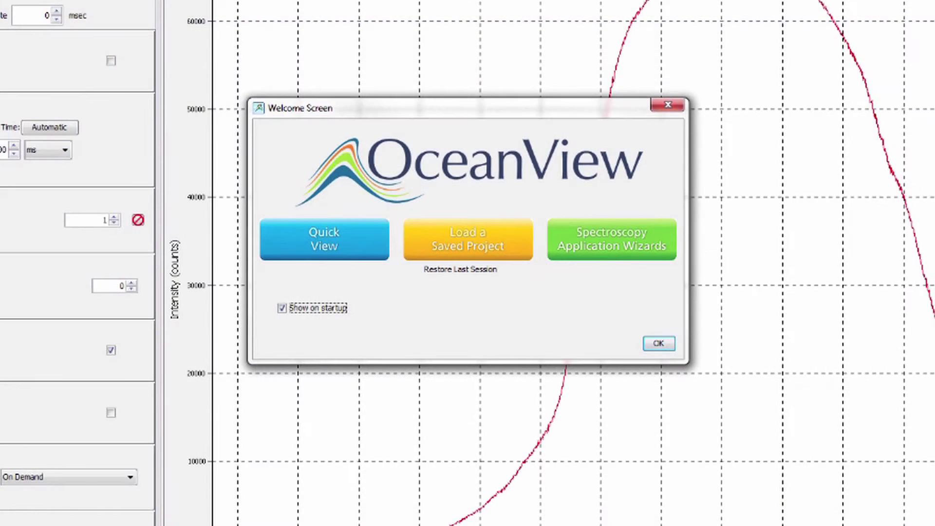
- Start the Color wizard from Spectroscopy Application Wizards with new percent reflection processing
click(625, 247)
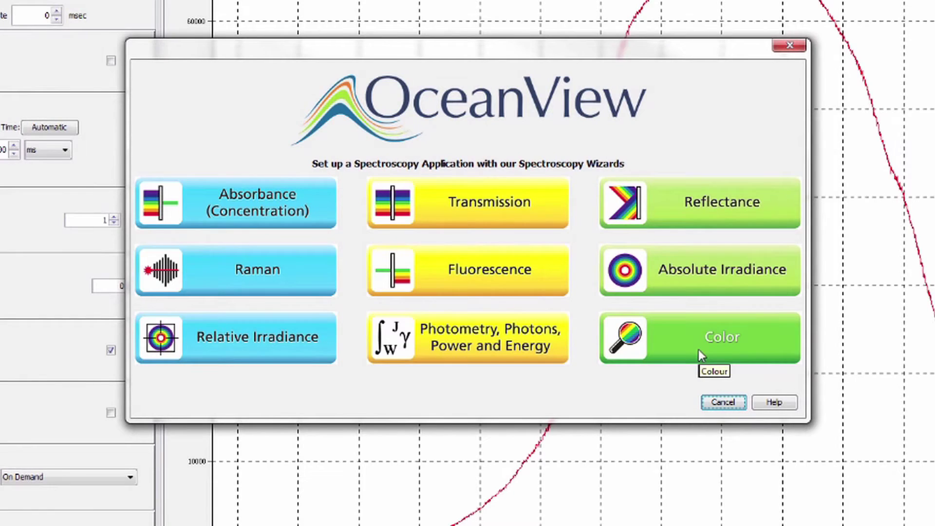
click(698, 350)
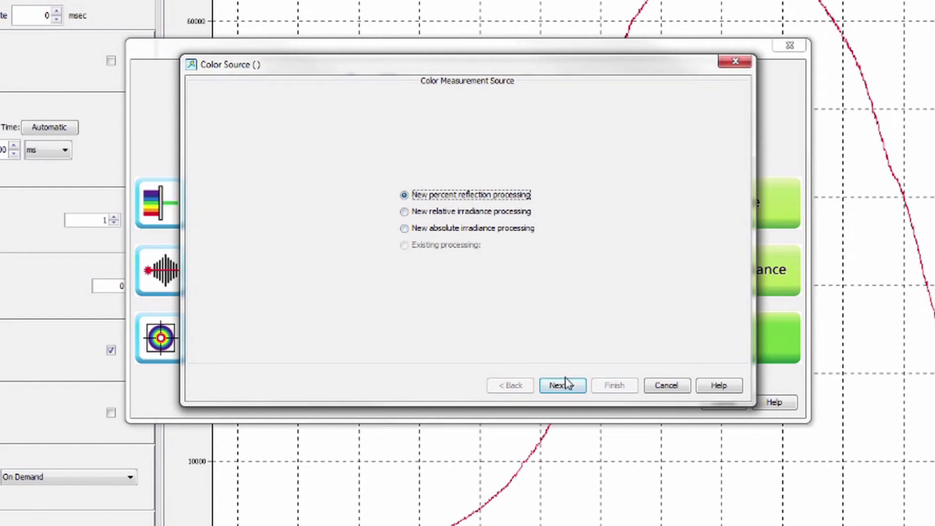
click(579, 388)
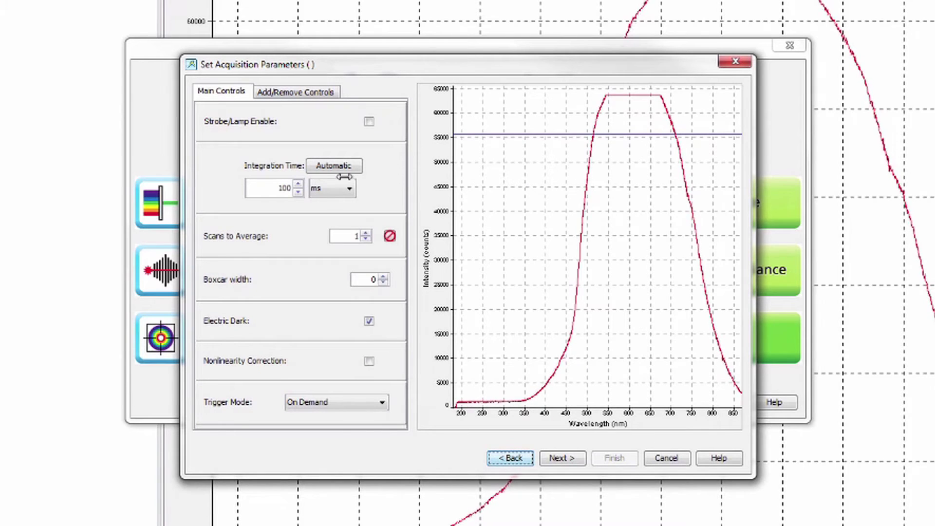
- Set integration time to 50 ms with Automatic adjustment, and scans to average to 10
double_click(284, 188)
text(50)
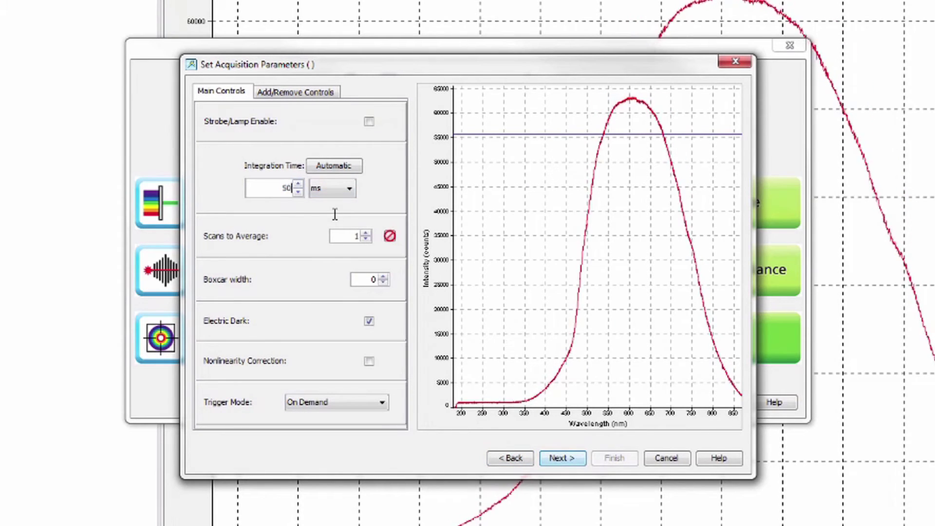
click(334, 165)
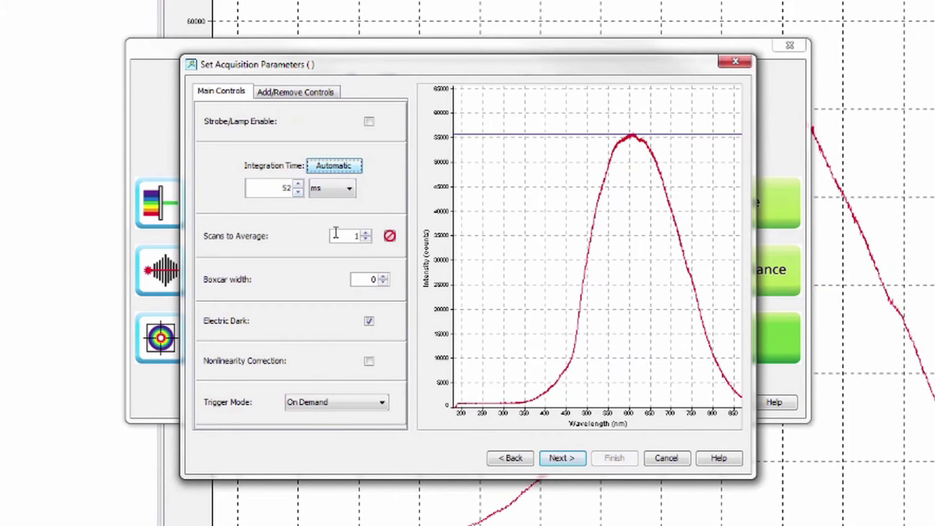
double_click(371, 236)
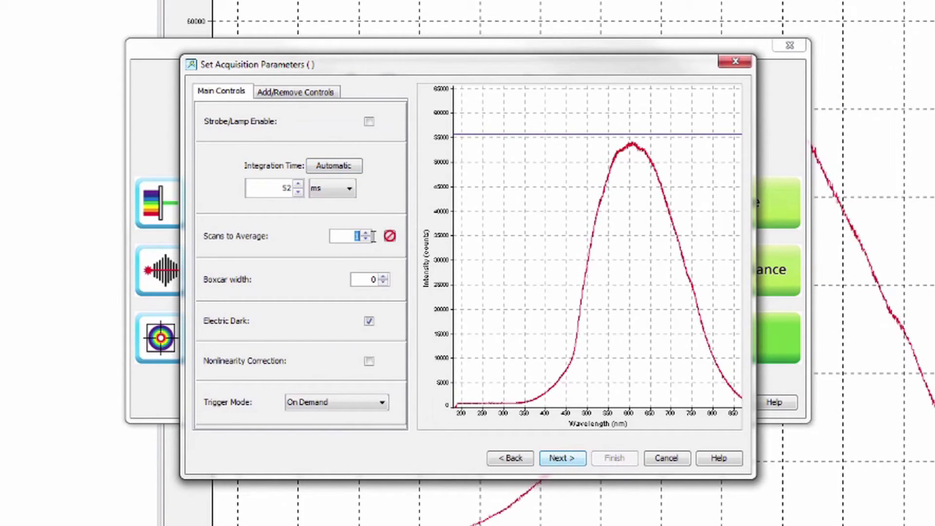
text(10)
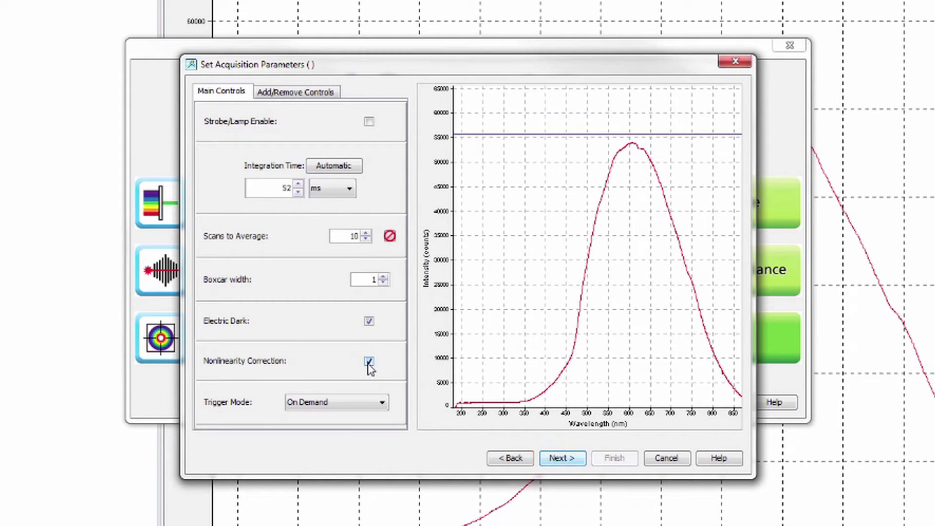
- Store the lamp reference spectrum and the dark background spectrum in the wizard
click(580, 461)
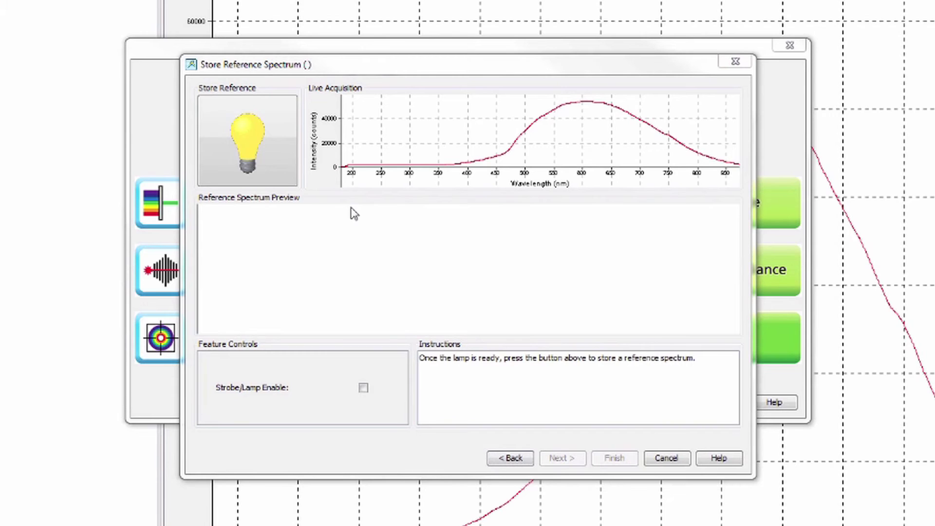
click(261, 166)
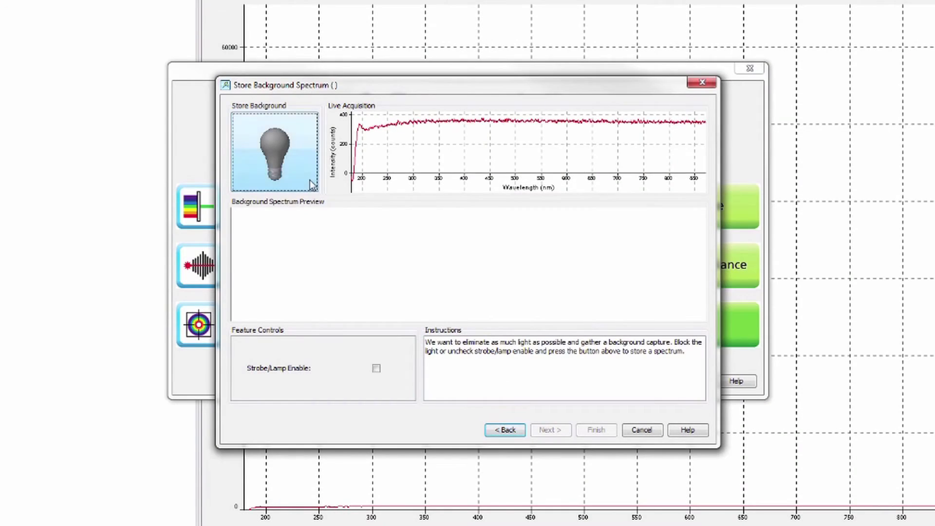
click(311, 184)
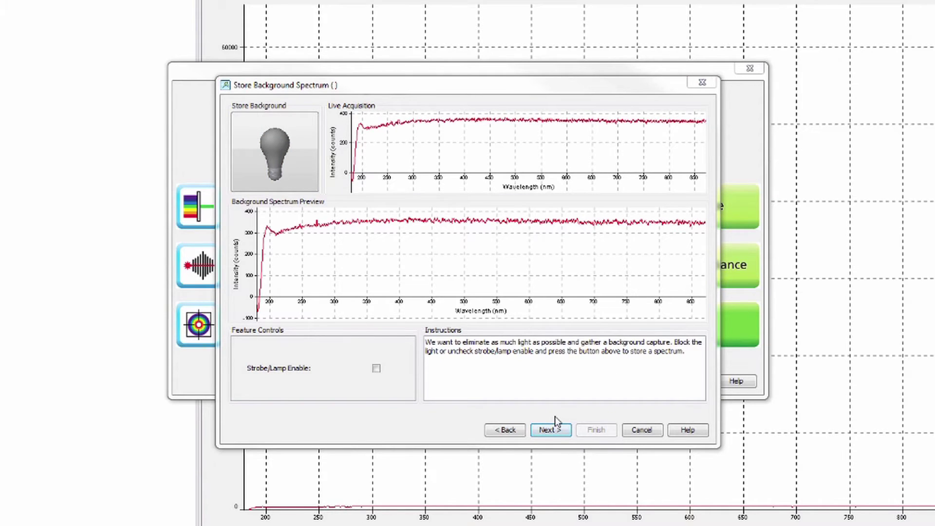
click(548, 430)
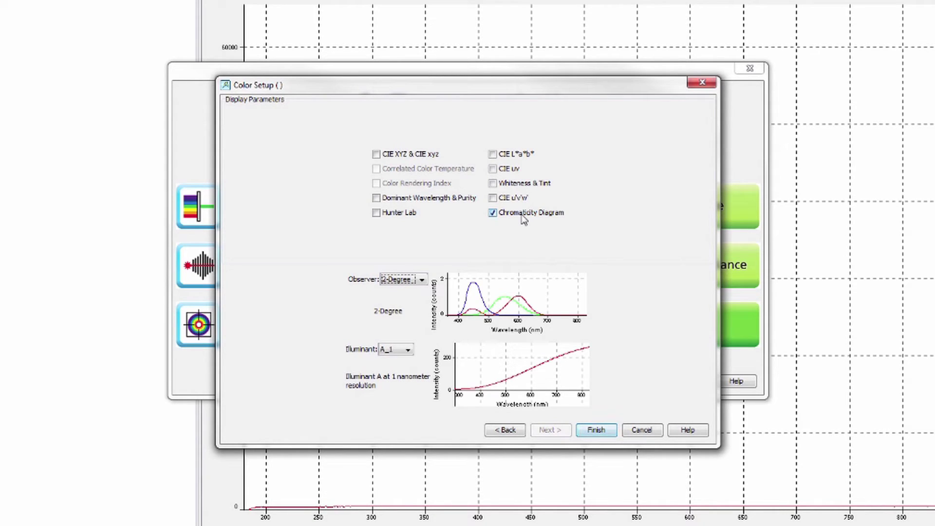
- Include CIE XYZ & xyz and CIE L*a*b* values, using 2-Degree observer and illuminant A_1
click(414, 154)
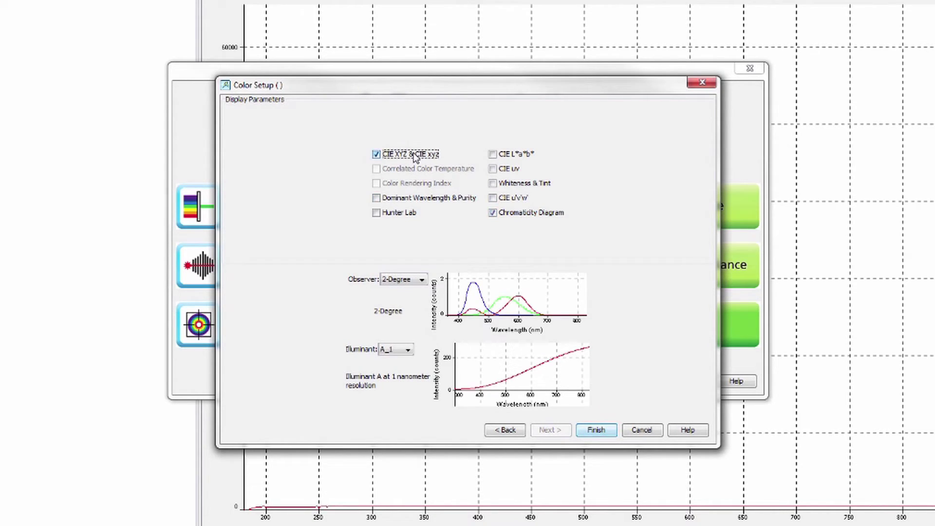
click(508, 157)
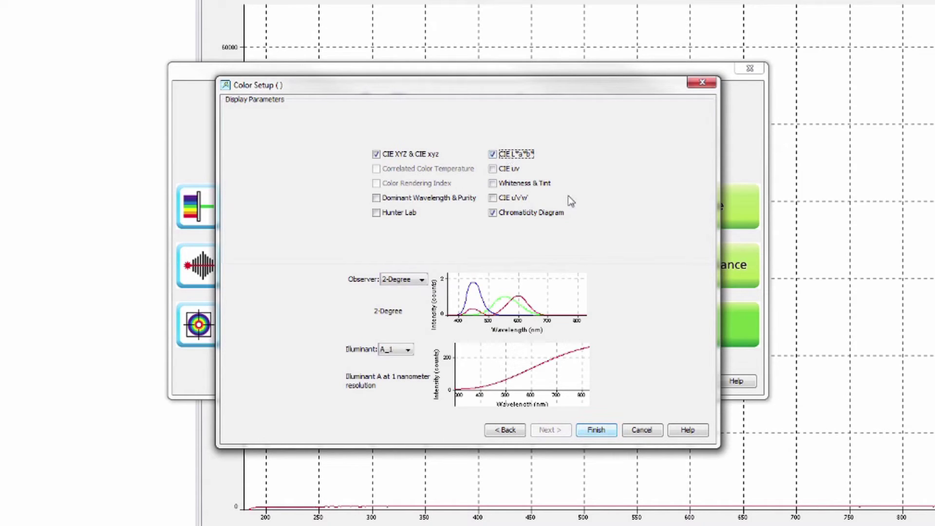
click(422, 281)
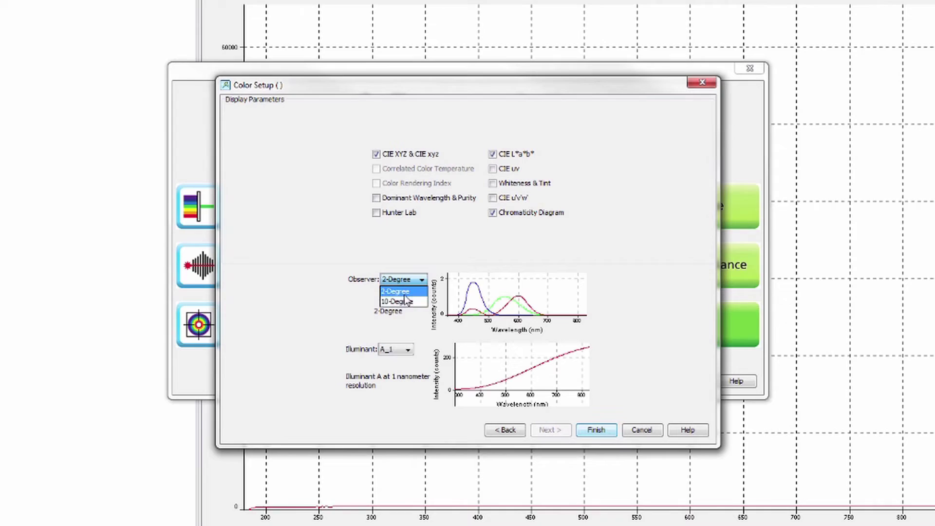
click(405, 291)
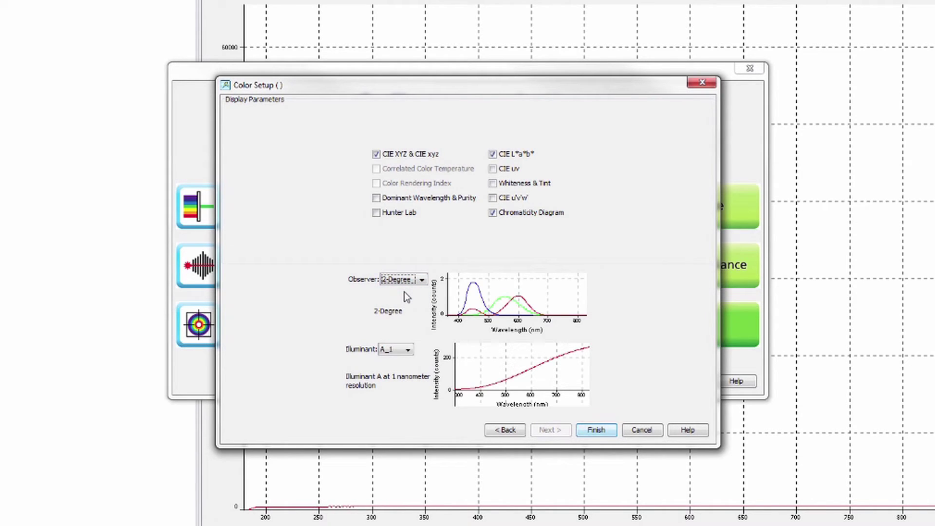
click(396, 350)
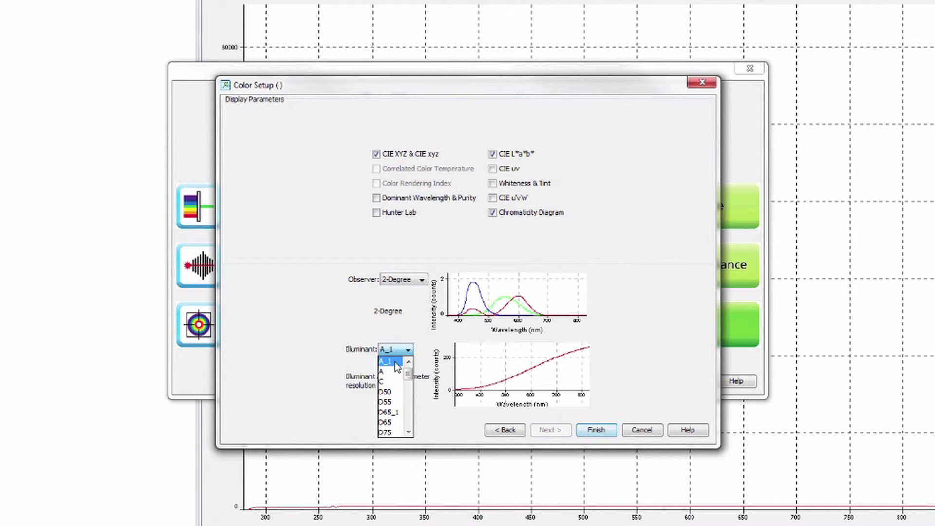
click(395, 362)
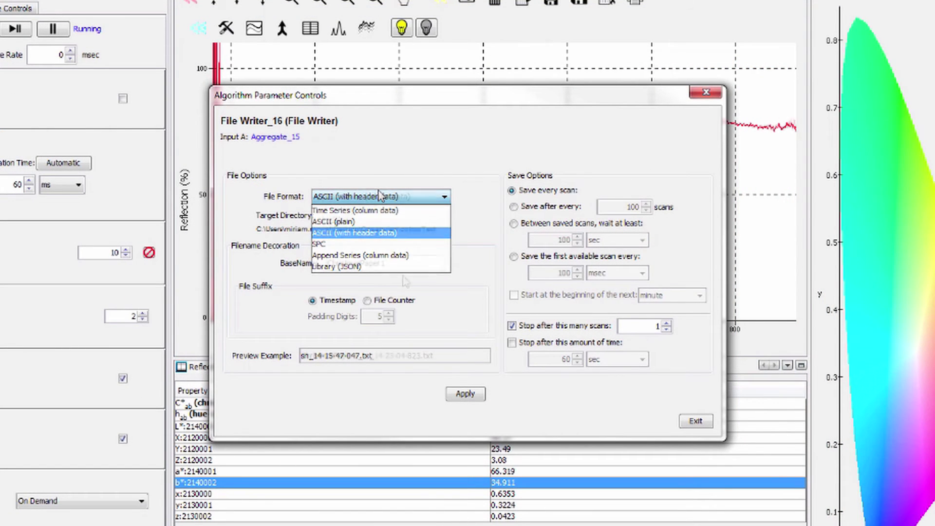
- Set File Writer_16 to Append Series (column data), stopping after 10 scans, and apply
click(390, 254)
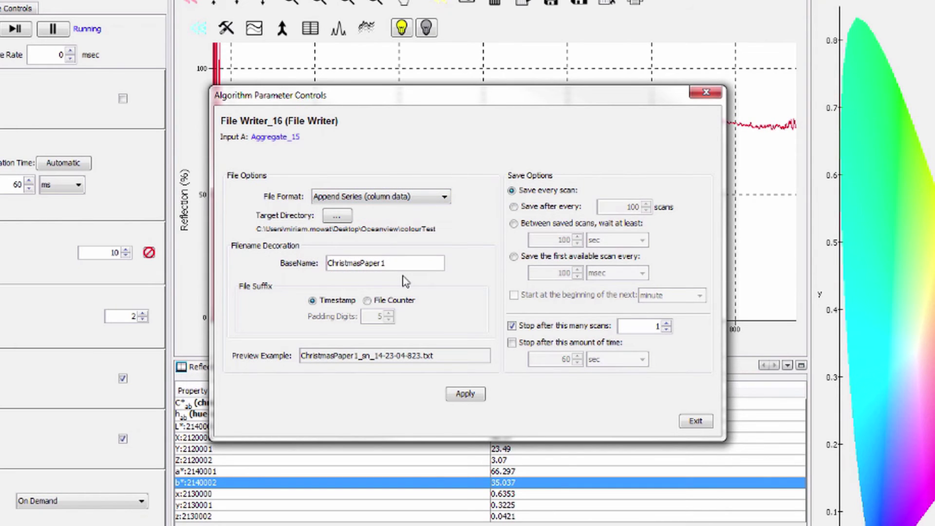
double_click(668, 326)
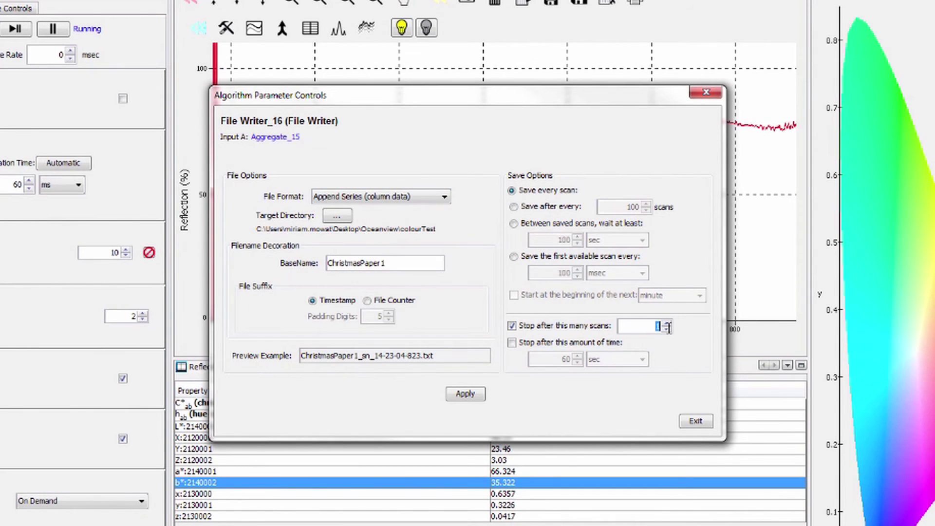
text(10)
click(465, 394)
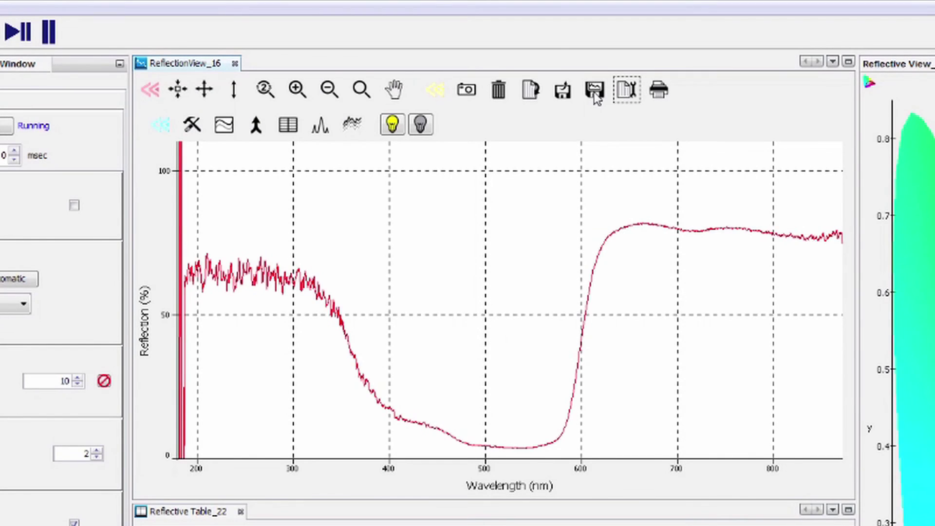
- Save the reflection spectrum to file and open Explorer to check the colourTest folder
click(595, 93)
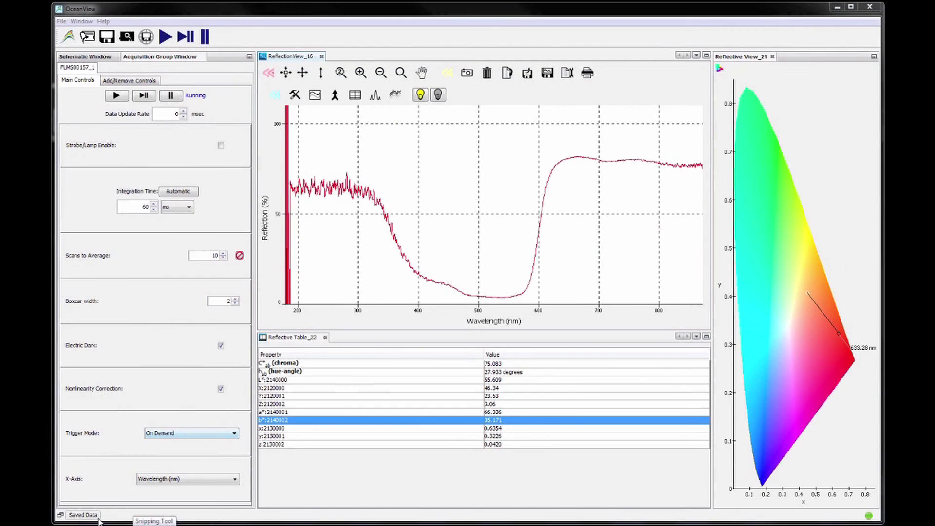
click(90, 517)
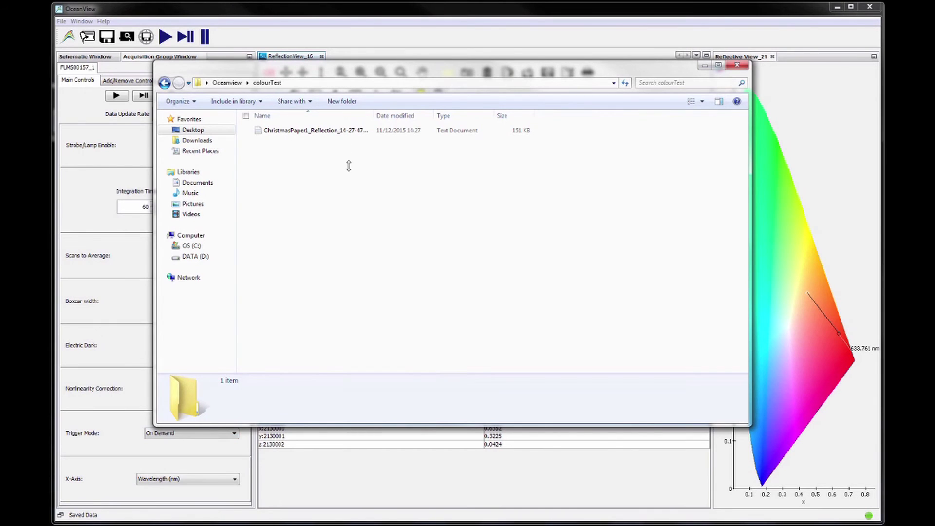
- Select the saved ChristmasPaper1_Reflection file, then close the Explorer window
click(372, 131)
key(alt+F4)
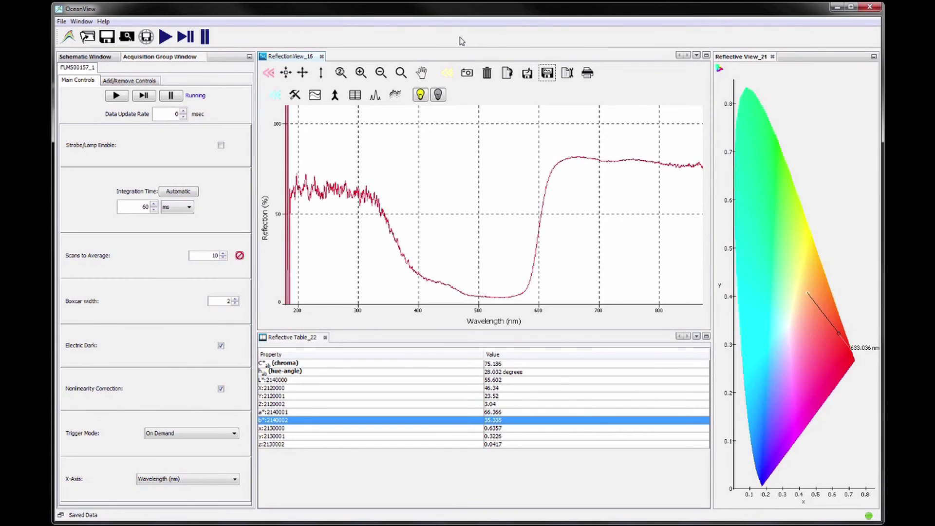
- Widen the schematic and place Aggregate_15 beside ReflectionView_16 with File Writer_16 below it
click(99, 57)
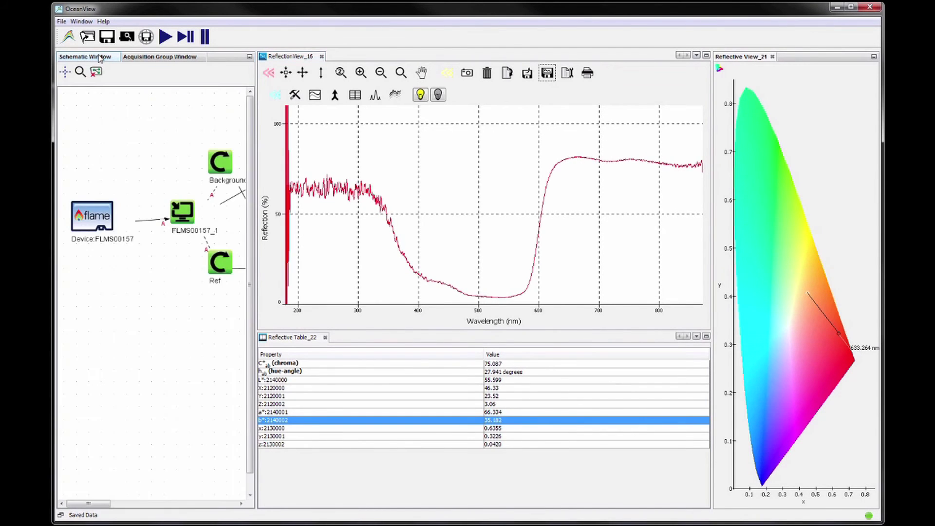
drag(253, 208, 323, 212)
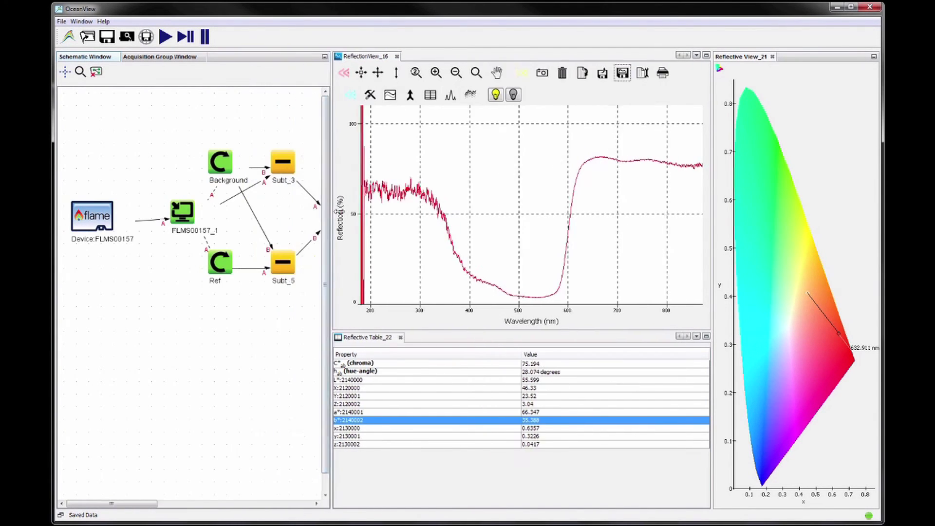
drag(323, 212, 457, 217)
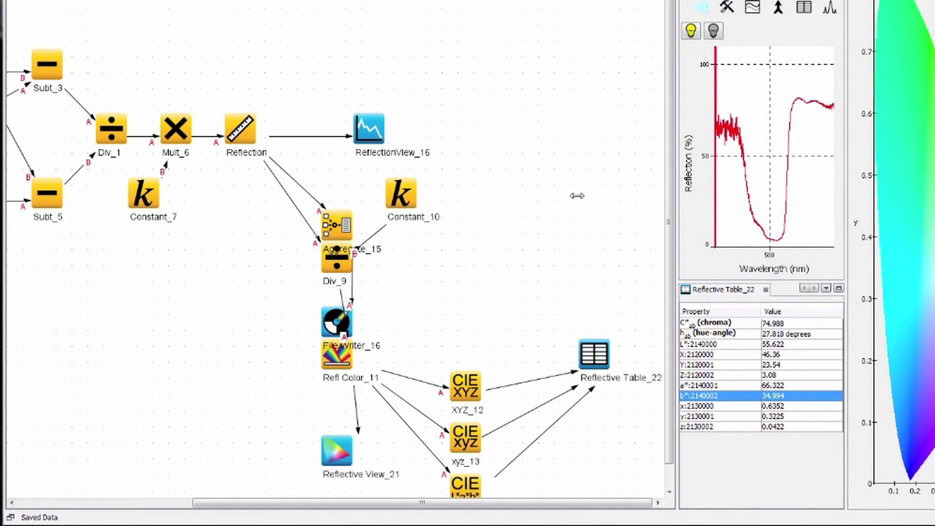
drag(351, 217, 546, 74)
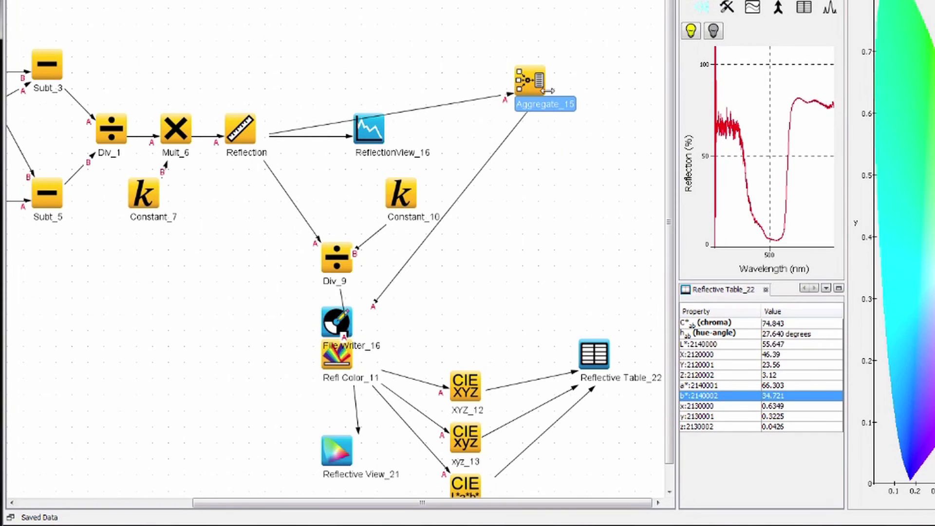
drag(350, 315, 615, 144)
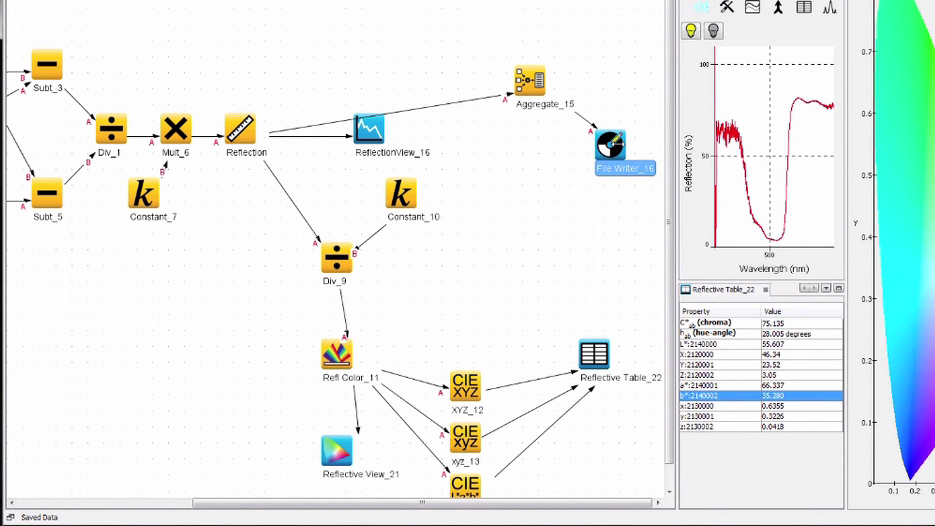
click(560, 428)
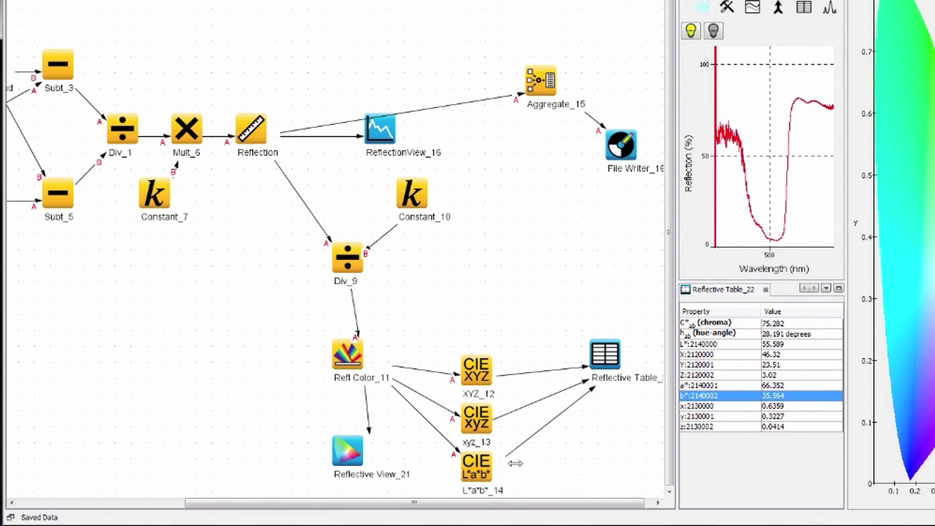
- Link L*a*b*_14 into Aggregate_15's input B and delete the extra XYZ_12 link
click(475, 464)
drag(475, 462, 538, 98)
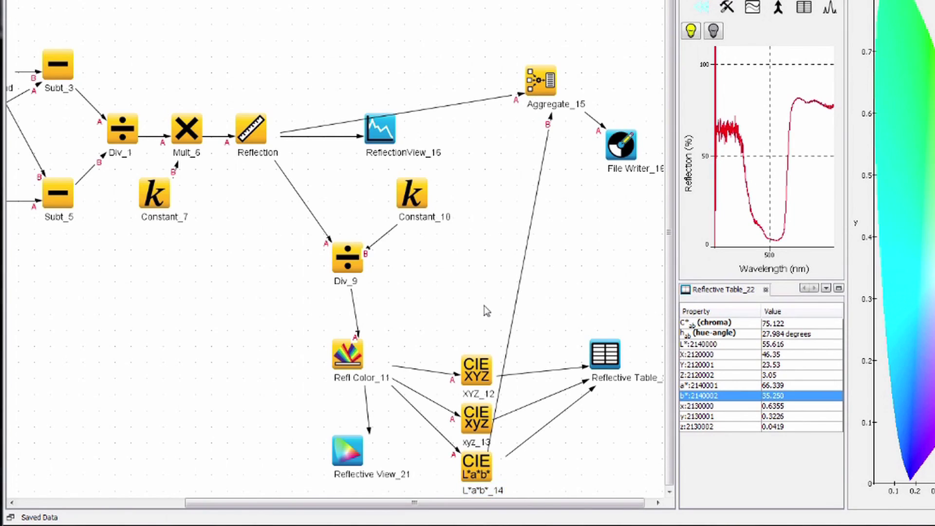
click(475, 363)
drag(475, 362, 538, 95)
right_click(508, 269)
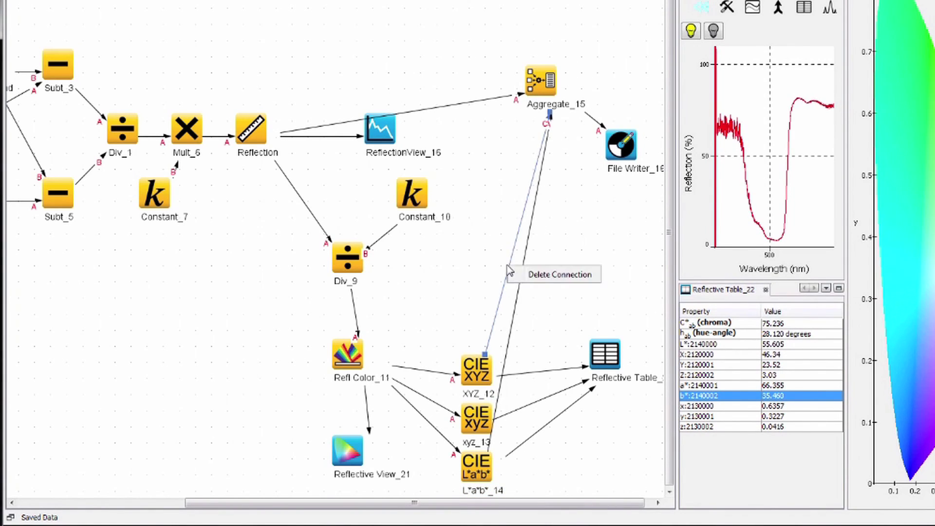
click(560, 275)
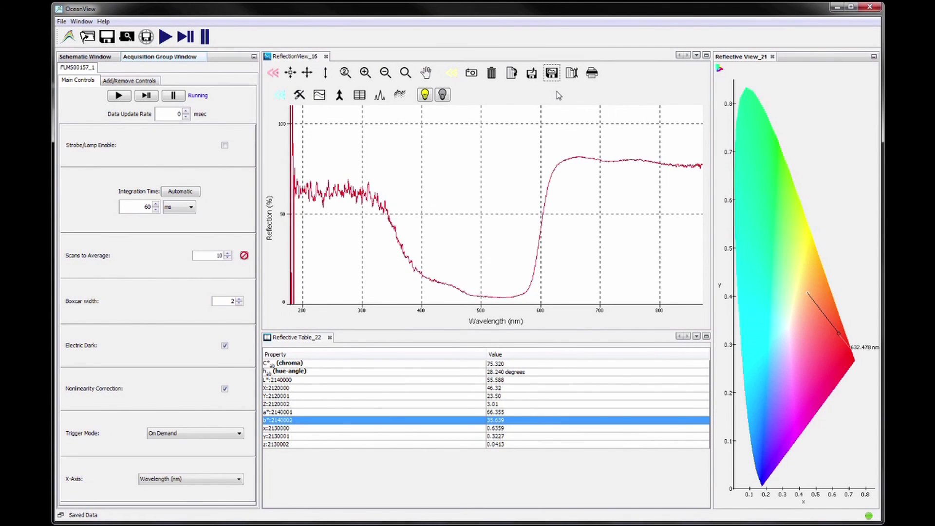
- Save the ChristmasPaper1 colour measurements and open Explorer to view the colourTest folder
click(553, 77)
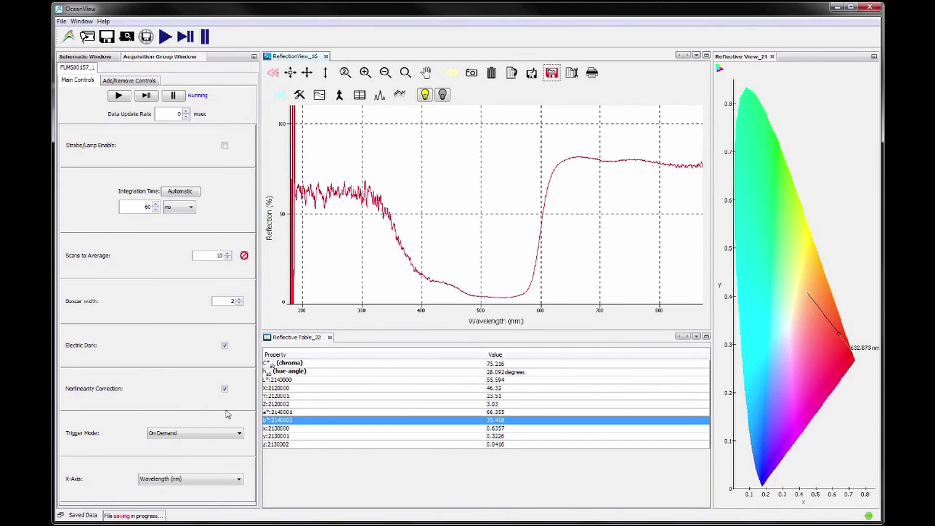
click(82, 515)
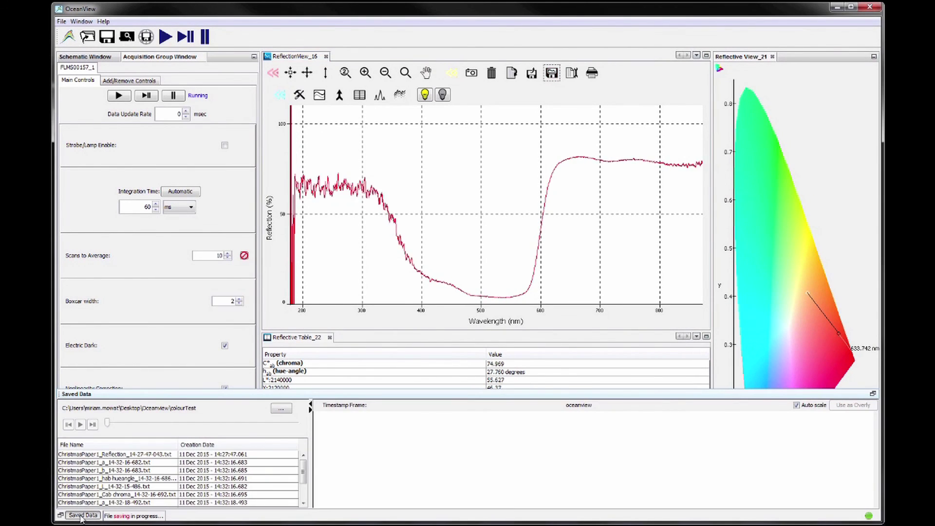
click(82, 516)
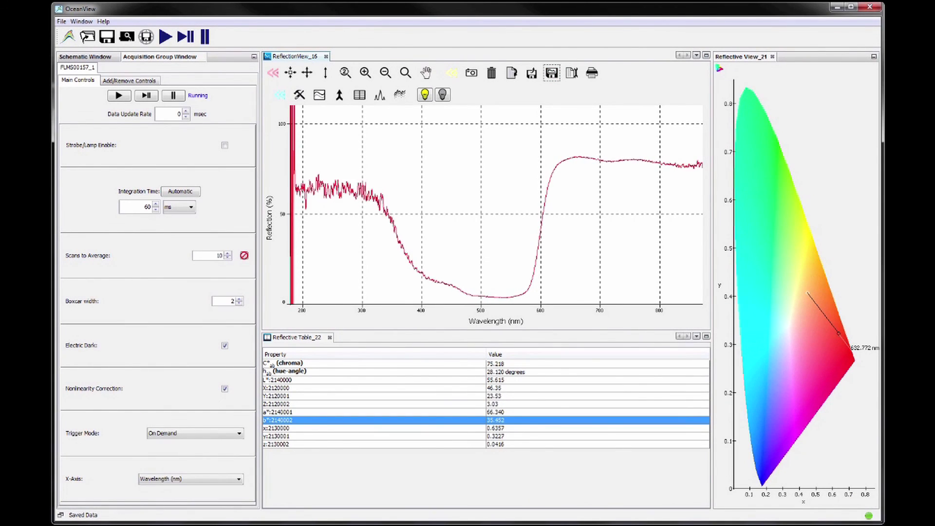
click(93, 516)
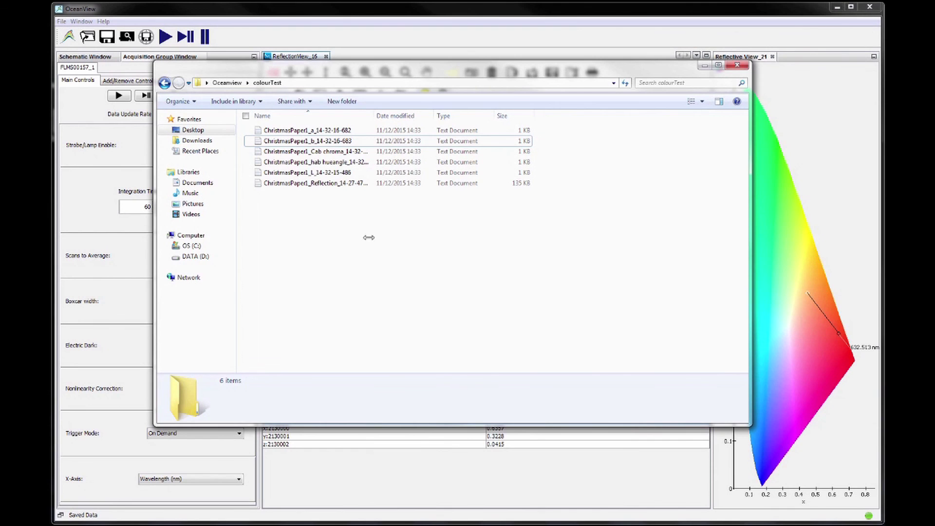
- Inspect the ChristmasPaper1 L and a colour files in the colourTest folder
click(341, 172)
click(341, 131)
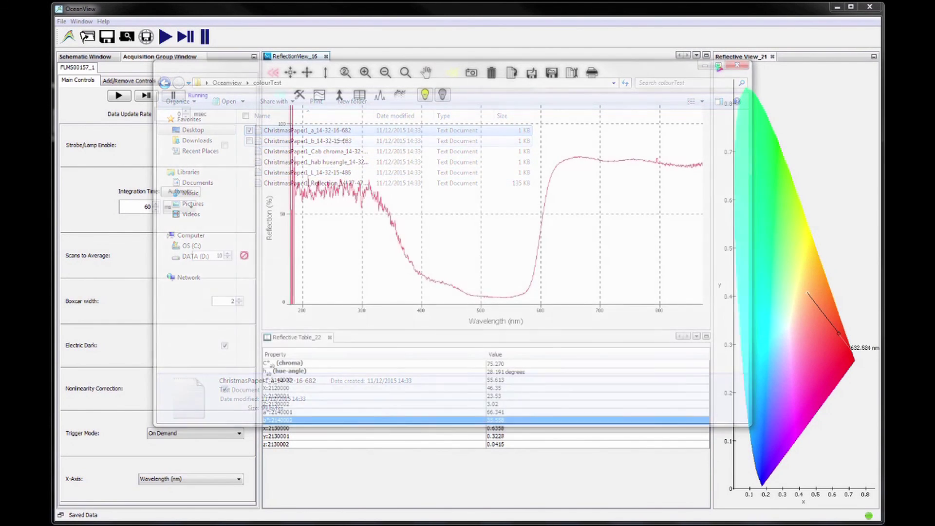